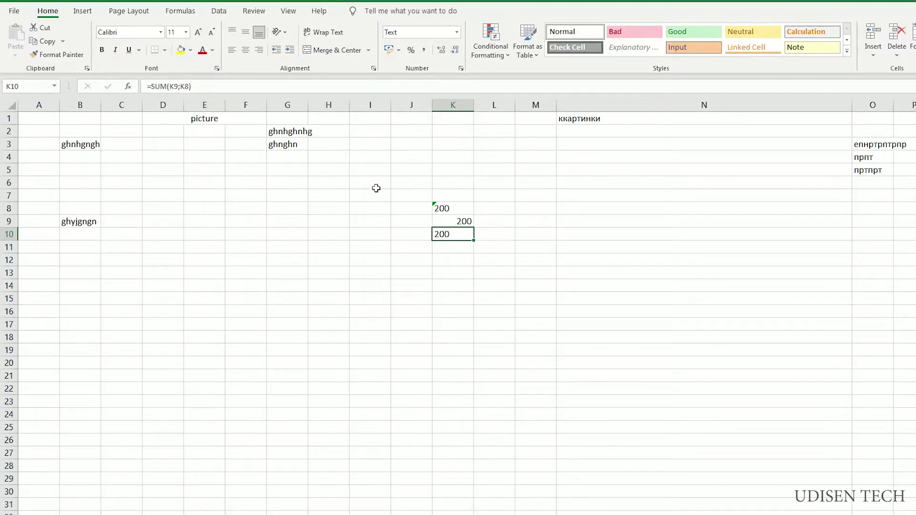
Inspect the text-stored value 200 in K8 and the SUM formula in K10.
{"action": "left_click", "coordinate": [441, 223]}
{"action": "left_click", "coordinate": [457, 212]}
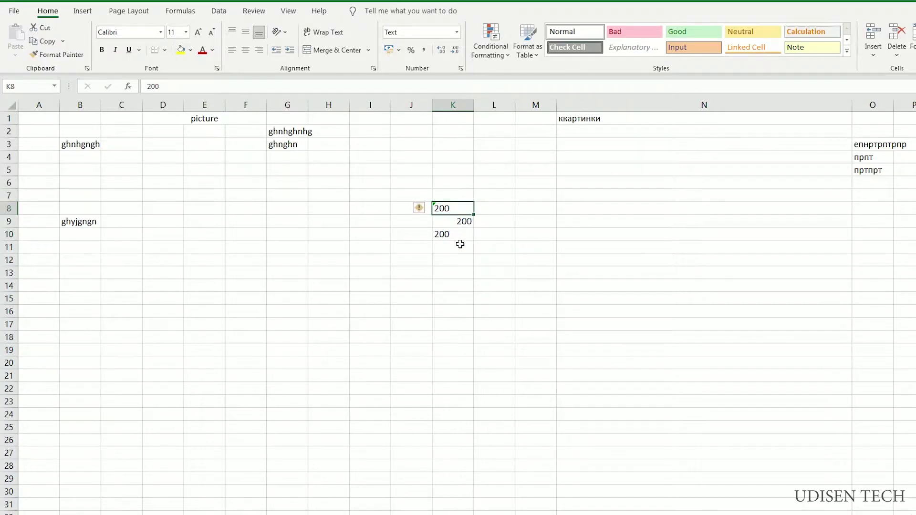
{"action": "left_click", "coordinate": [447, 234]}
{"action": "left_click", "coordinate": [443, 208]}
{"action": "left_click", "coordinate": [456, 233]}
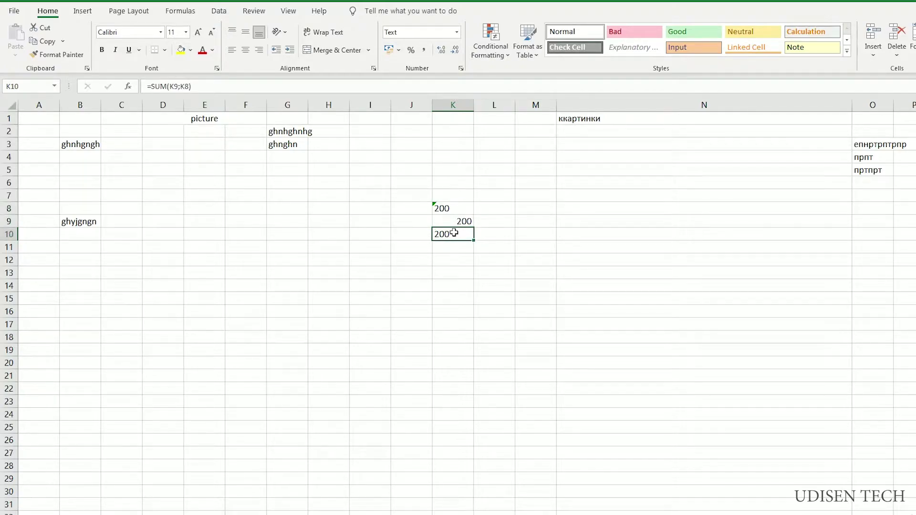
Change K8 from 200 to 2000 and confirm the K10 total still shows 200.
{"action": "left_click", "coordinate": [462, 209]}
{"action": "double_click", "coordinate": [464, 210]}
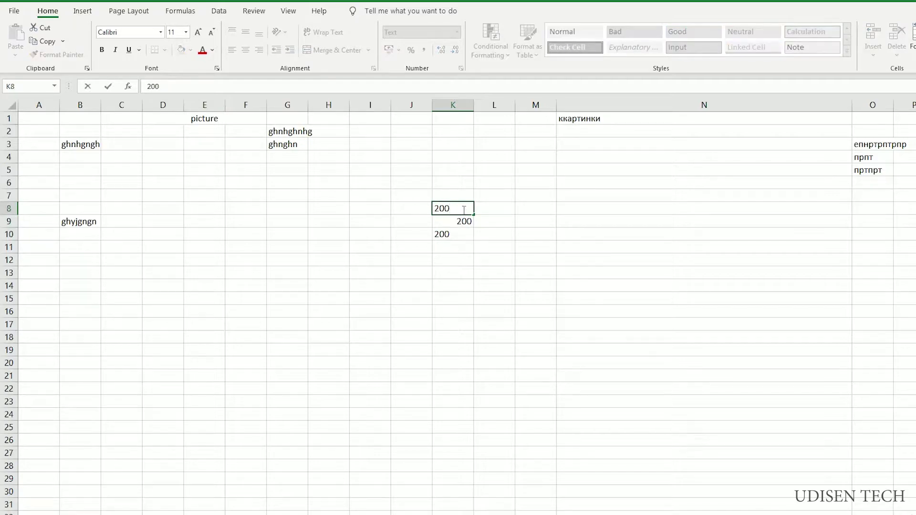
{"action": "type", "text": "0"}
{"action": "key", "text": "Return"}
{"action": "left_click", "coordinate": [465, 236]}
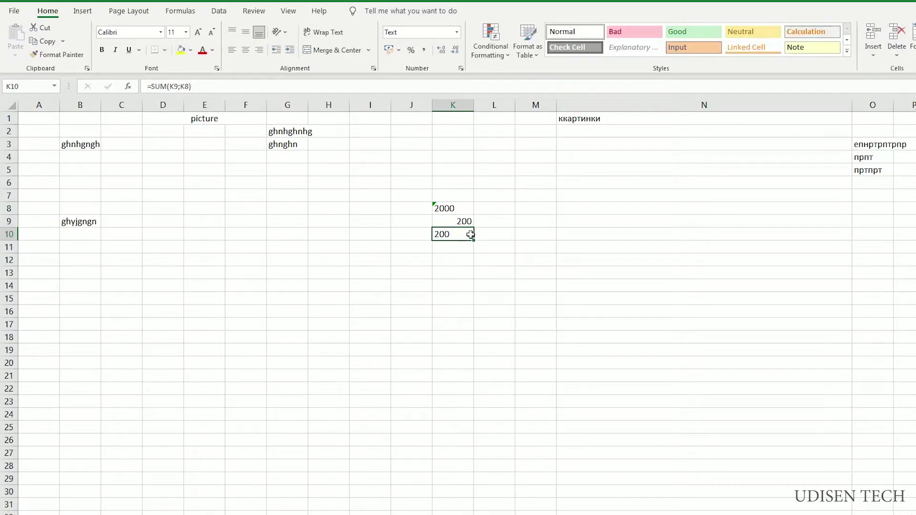
{"action": "left_click", "coordinate": [461, 210]}
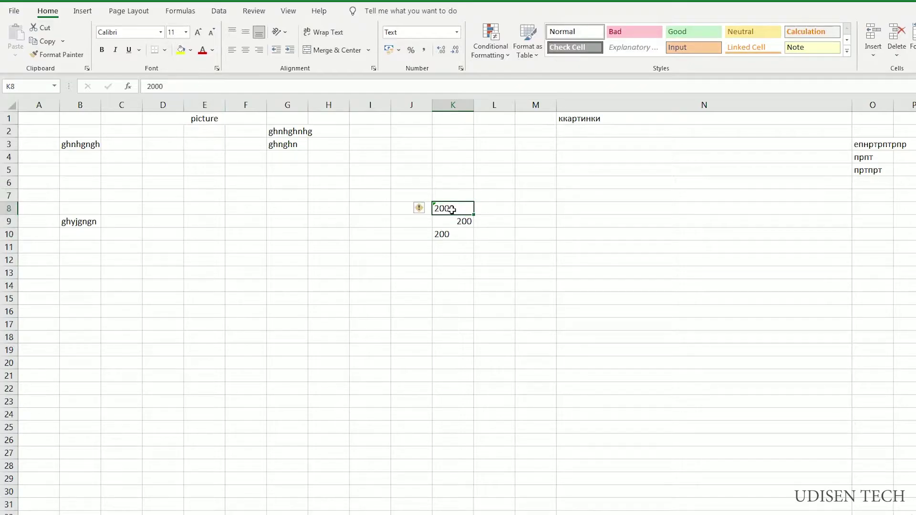
In Format Cells for K8, switch the category from Text to Number.
{"action": "right_click", "coordinate": [450, 210]}
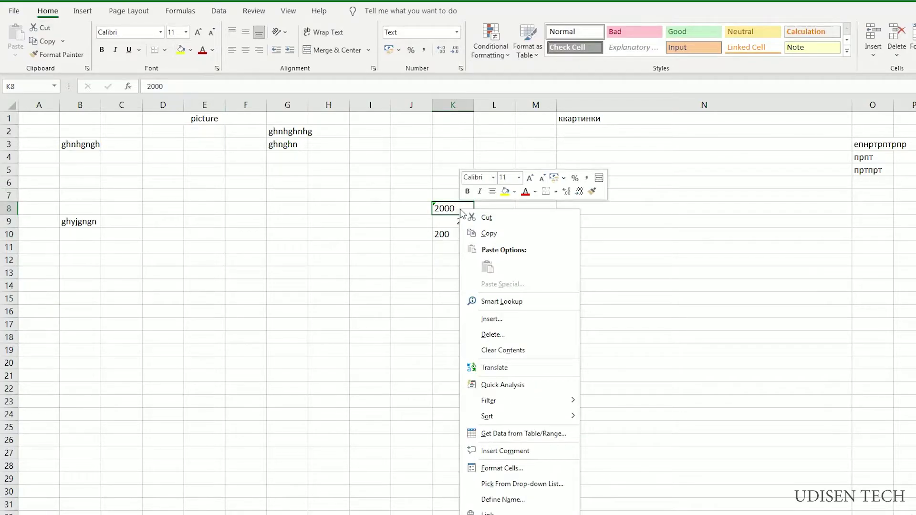
{"action": "left_click", "coordinate": [517, 471]}
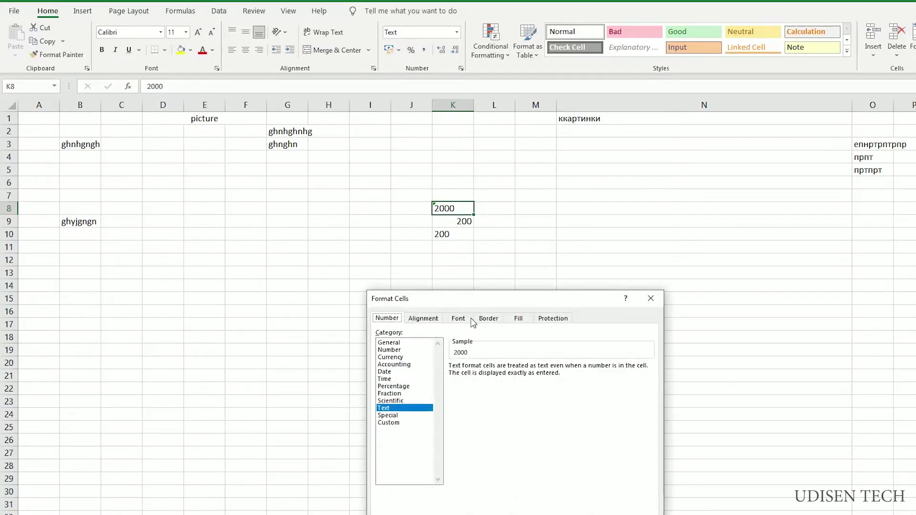
{"action": "left_click_drag", "start_coordinate": [465, 301], "coordinate": [521, 121]}
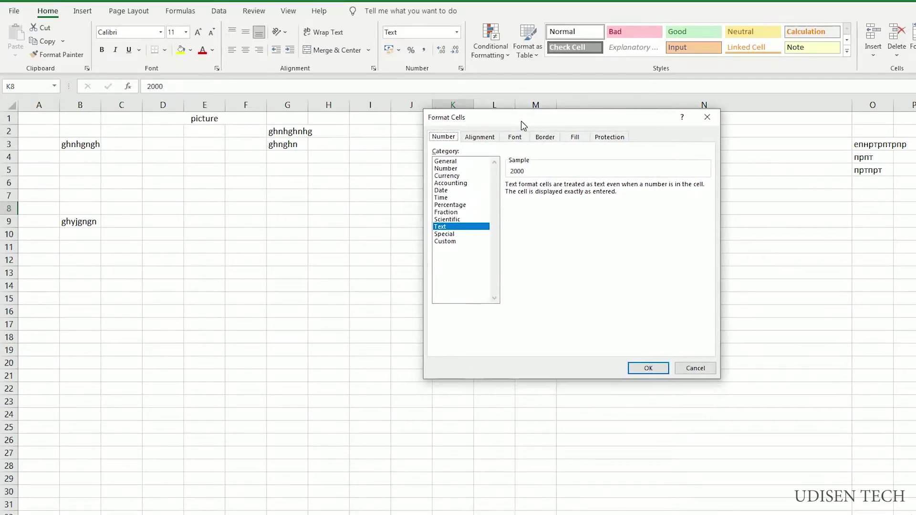
{"action": "left_click", "coordinate": [465, 139]}
{"action": "left_click", "coordinate": [450, 139]}
{"action": "left_click", "coordinate": [448, 169]}
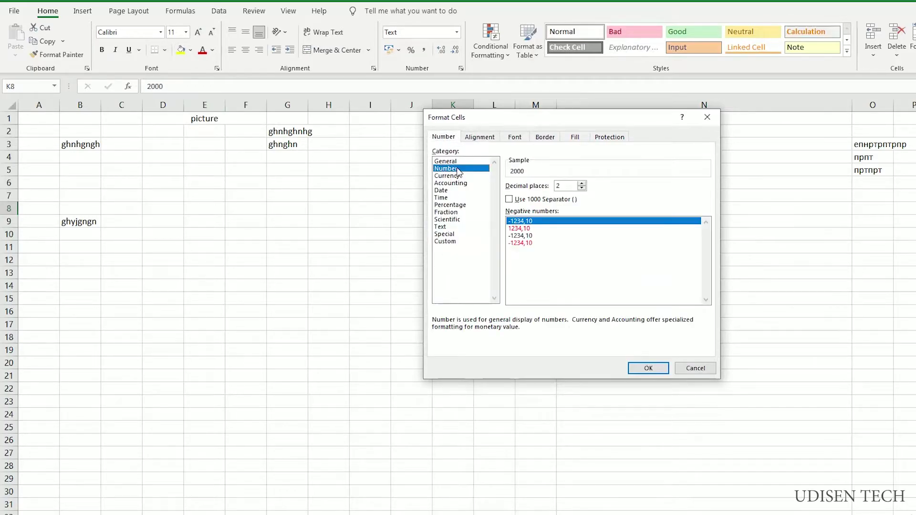
Confirm the Number format for K8 and check the K10 total.
{"action": "left_click", "coordinate": [650, 369]}
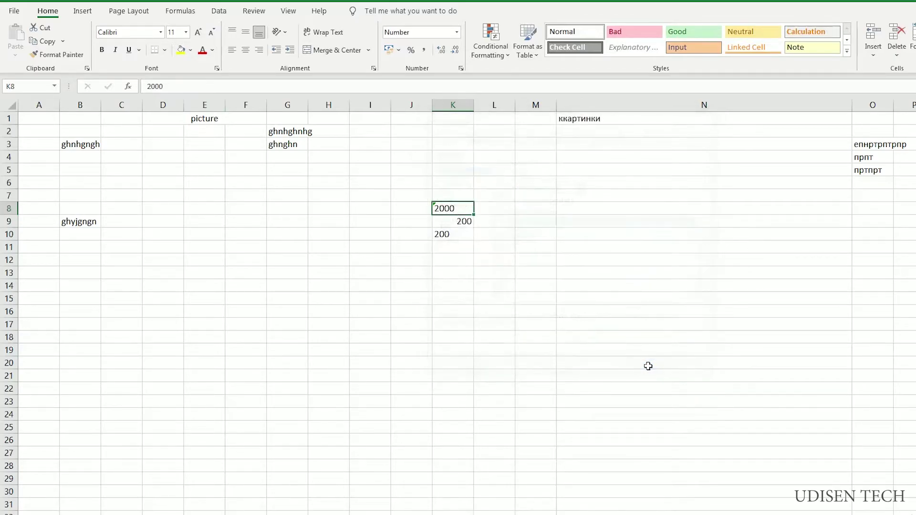
{"action": "left_click", "coordinate": [466, 232]}
{"action": "left_click", "coordinate": [456, 211]}
Correct K8 back to 200,00 and verify K10 now totals 400.
{"action": "key", "text": "BackSpace"}
{"action": "left_click", "coordinate": [466, 234]}
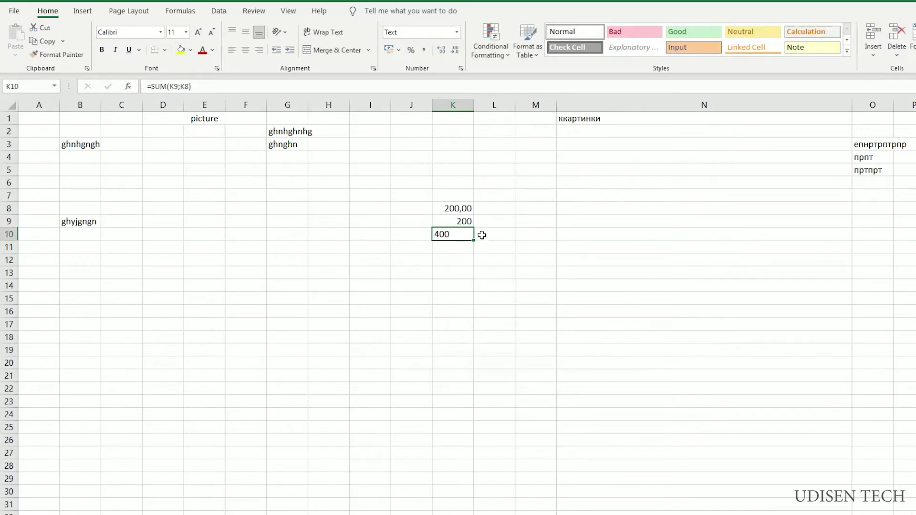
{"action": "left_click", "coordinate": [457, 212]}
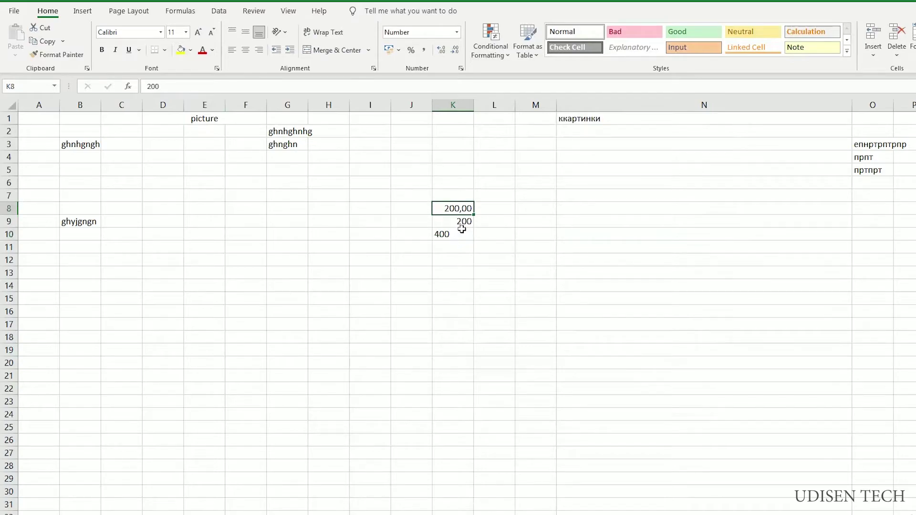
{"action": "left_click", "coordinate": [461, 219]}
{"action": "left_click", "coordinate": [461, 237]}
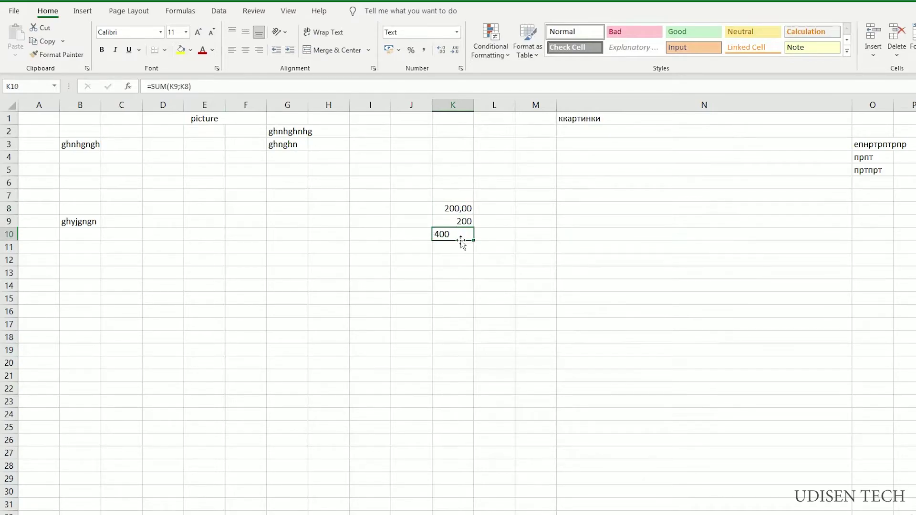